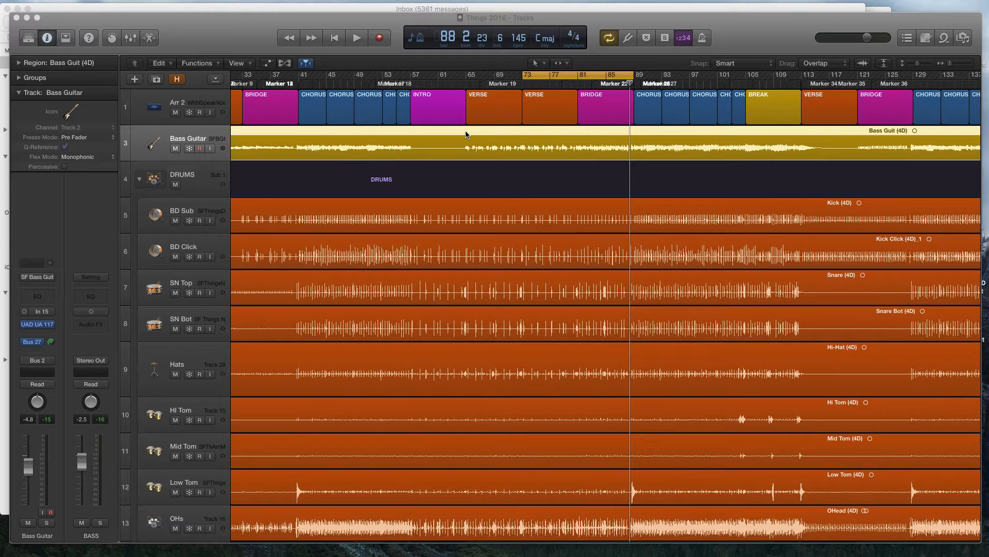
# Step: Play the cycled section of the song to hear the current bass and drum mix, then stop playback
pyautogui.click(345, 21)
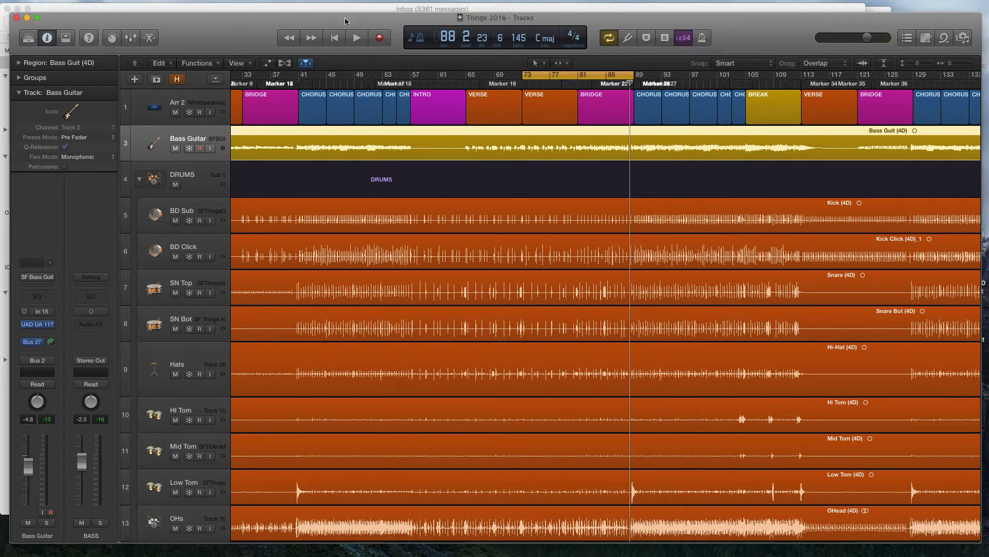
pyautogui.press('space')
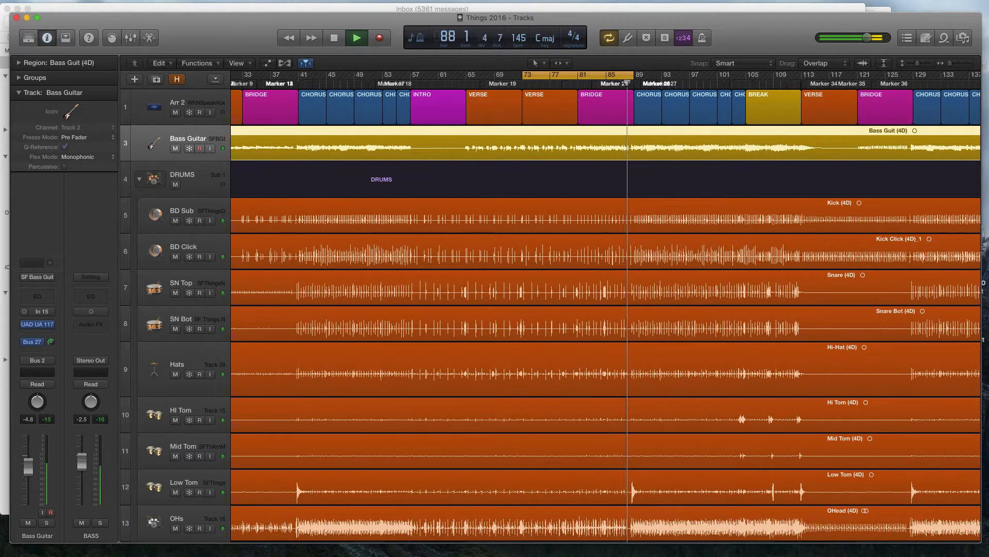
pyautogui.press('space')
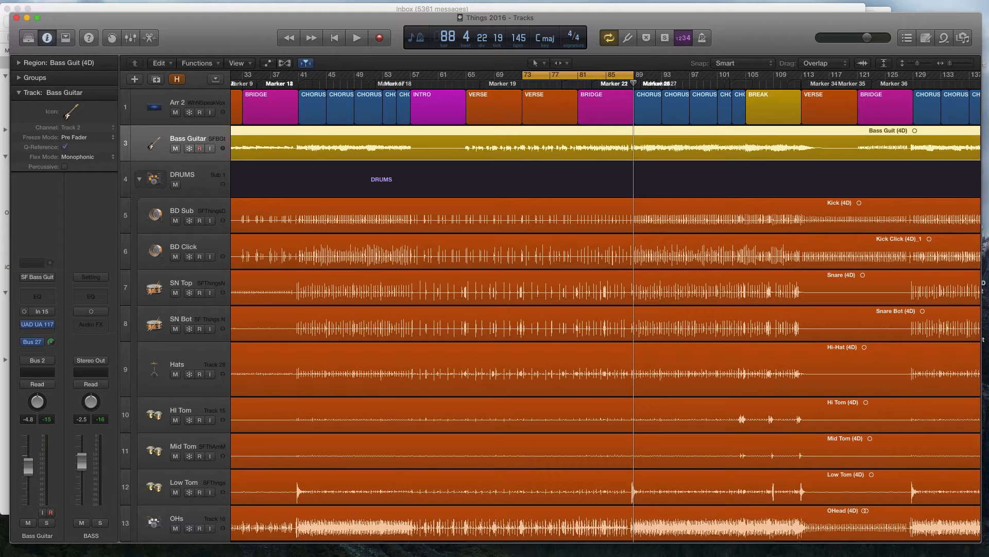
# Step: Show only the bus channels in the mixer and select the BASS PARA bus
pyautogui.press('x')
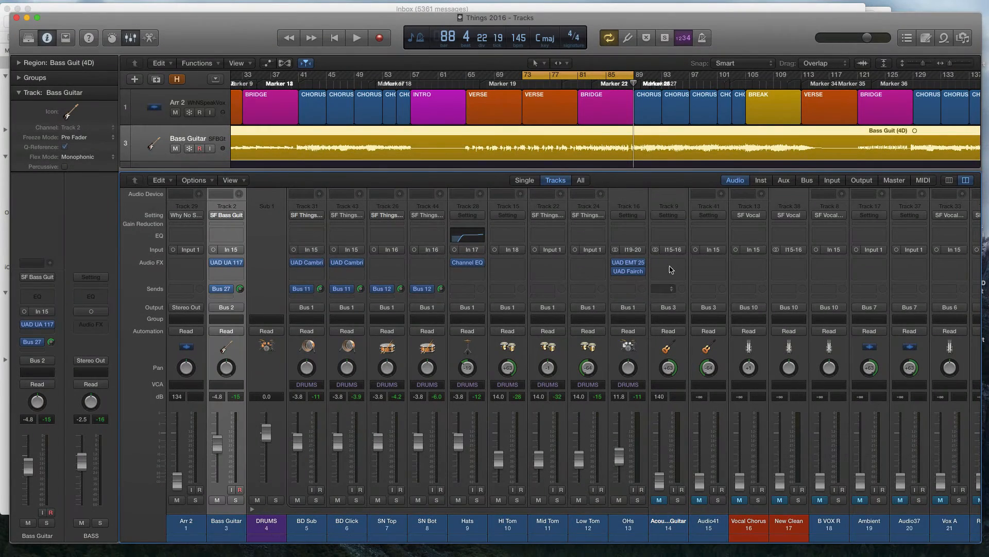
pyautogui.click(807, 180)
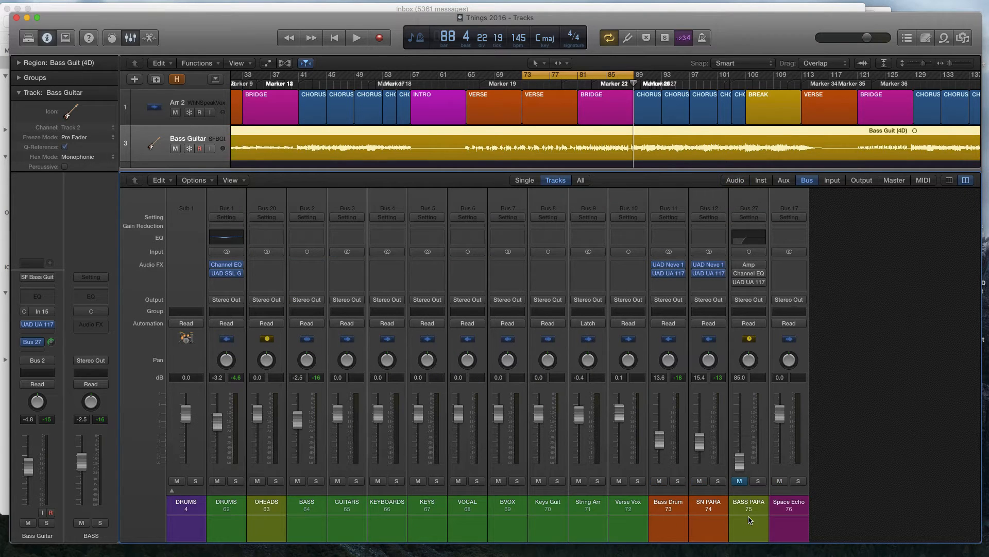
pyautogui.click(749, 520)
# Step: Open the Amp Designer, Channel EQ and UAD UA 1176AE plug-ins on the BASS PARA bus
pyautogui.moveTo(750, 267)
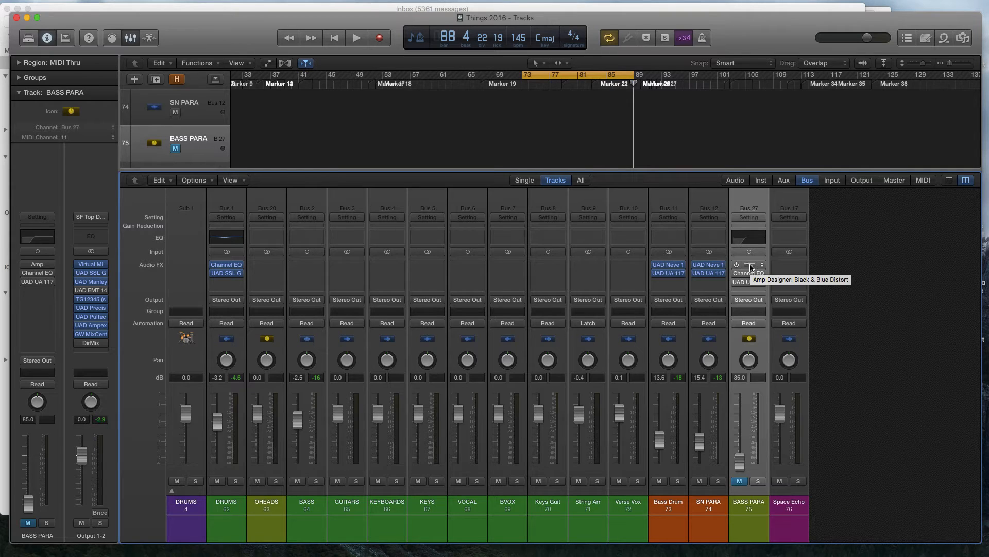
pyautogui.click(750, 267)
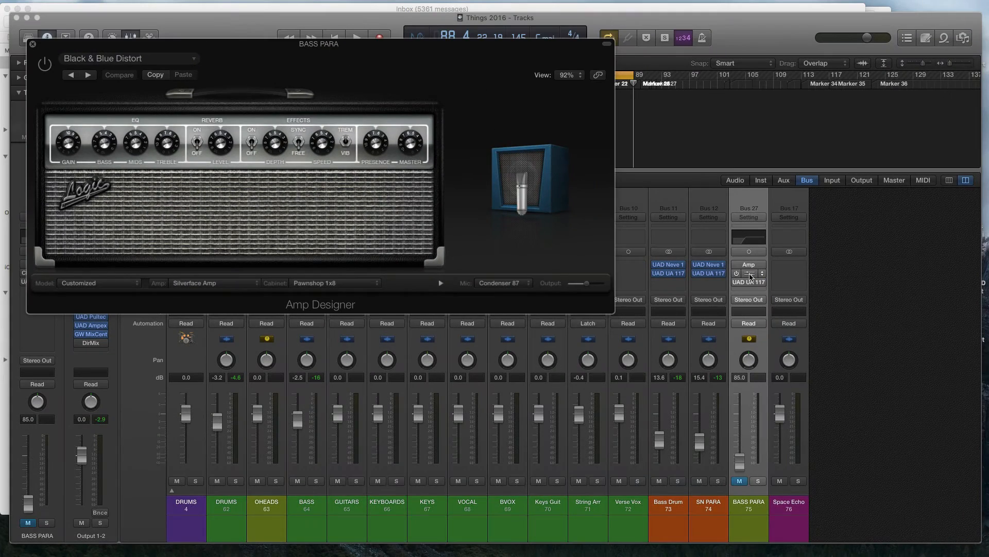
pyautogui.click(751, 275)
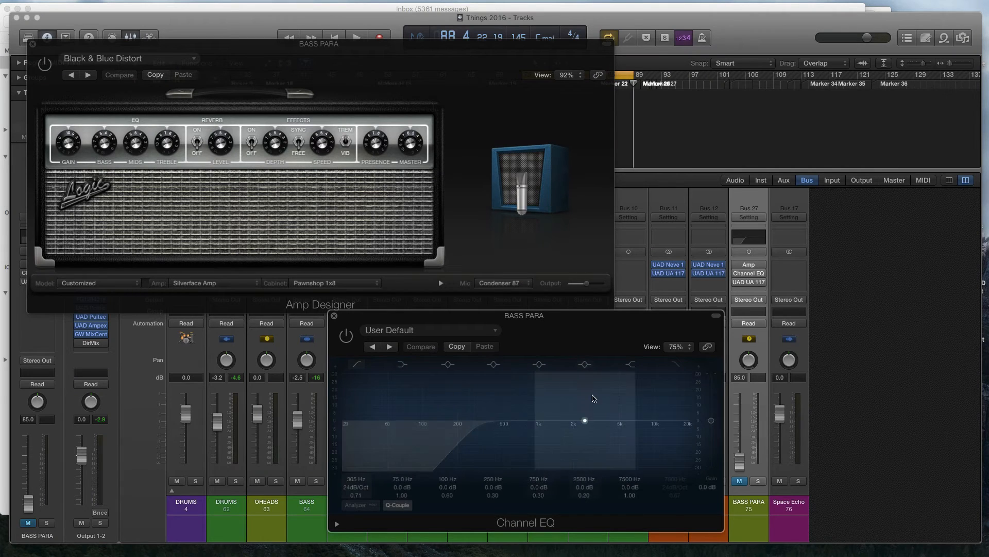
pyautogui.click(750, 283)
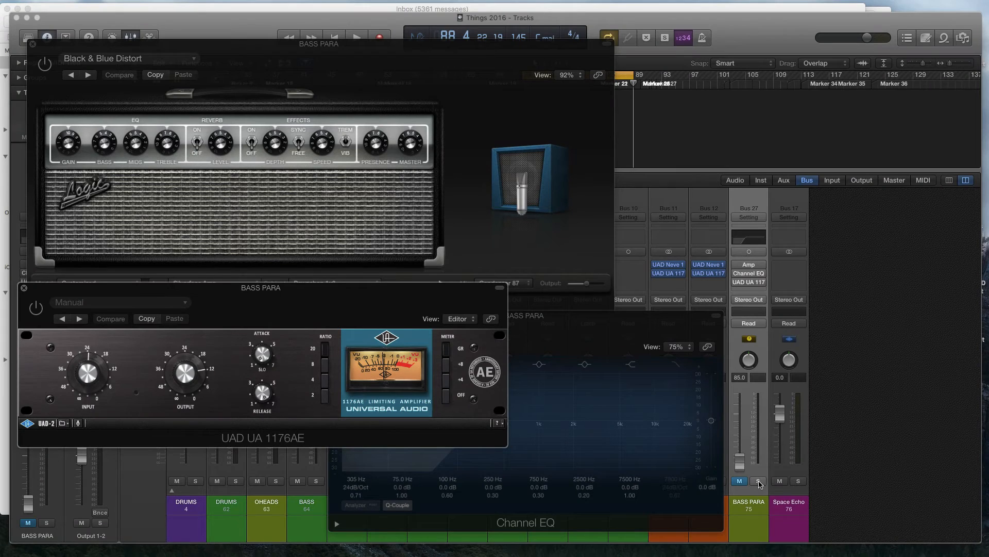
# Step: Solo and unmute the BASS PARA bus, raise its fader to -13.0 dB and start playback
pyautogui.click(758, 481)
pyautogui.moveTo(742, 466); pyautogui.dragTo(743, 442)
pyautogui.click(740, 482)
pyautogui.press('space')
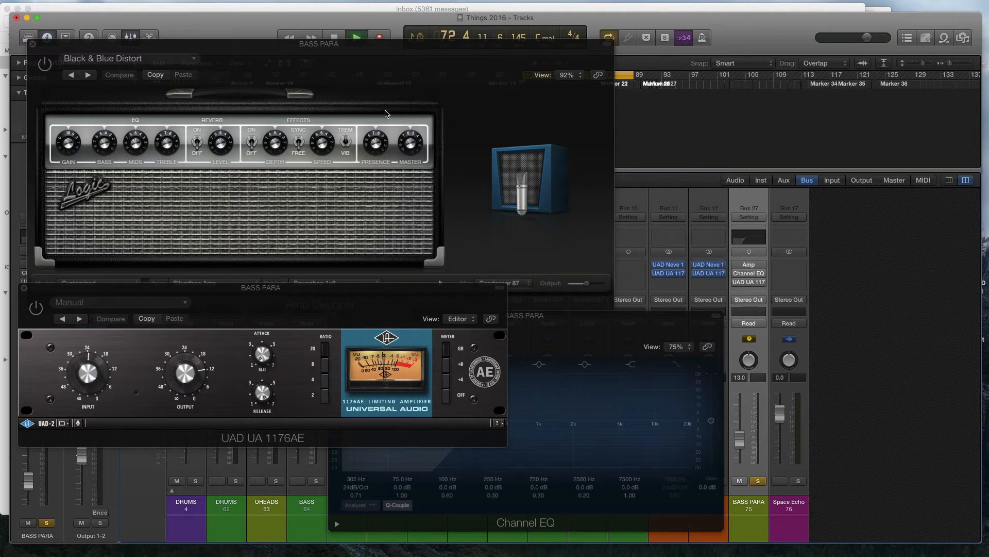
# Step: Switch on Amp Designer, Channel EQ and the UA 1176AE limiter one after another on BASS PARA during playback
pyautogui.click(50, 71)
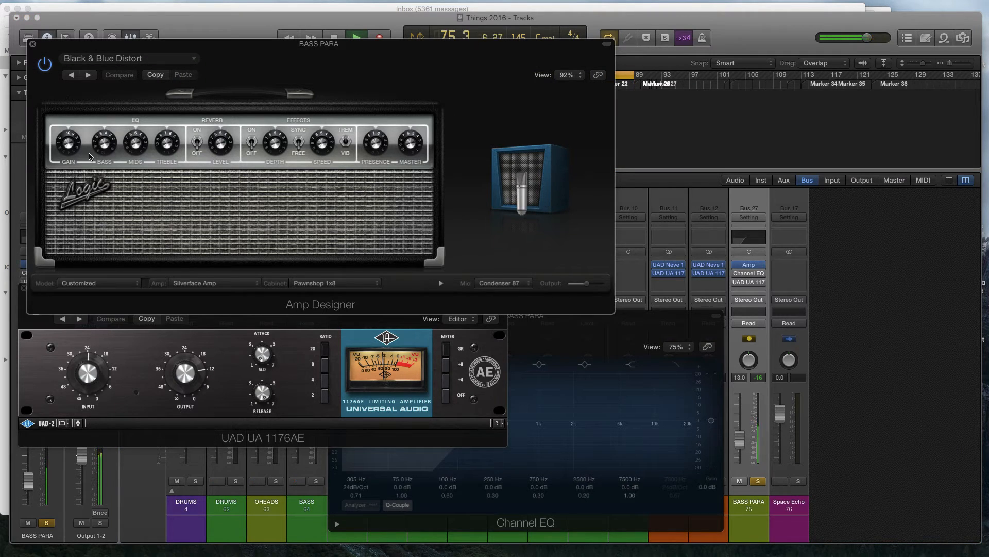
pyautogui.click(625, 325)
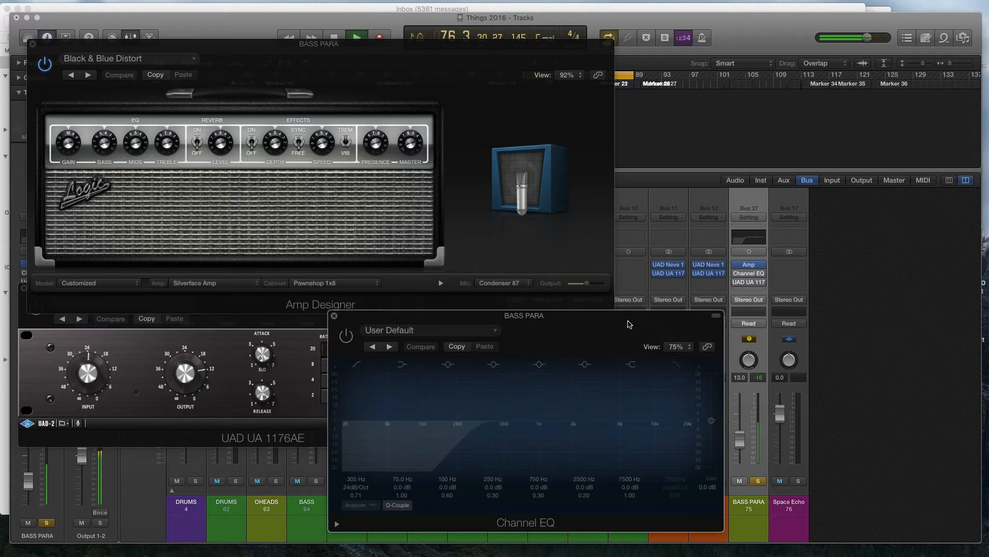
pyautogui.click(345, 336)
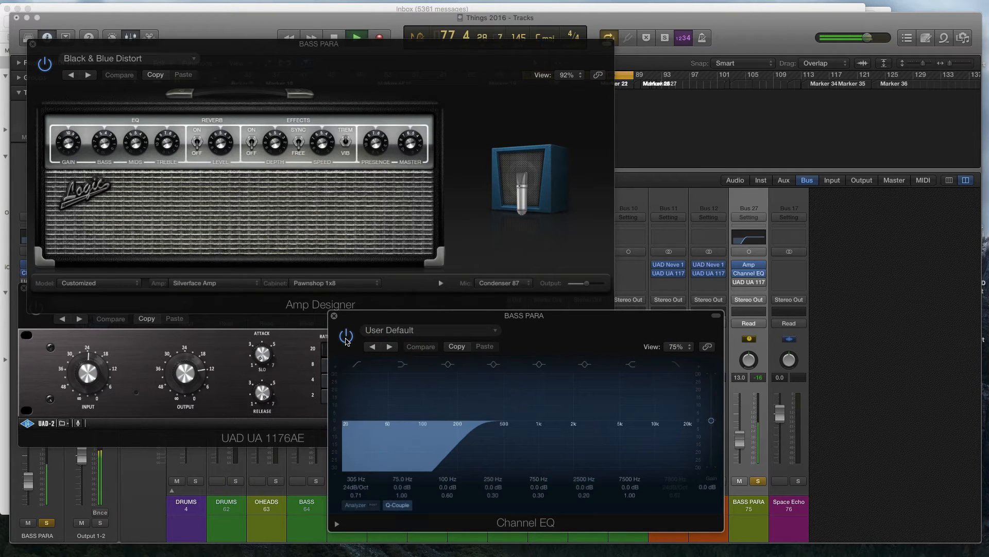
pyautogui.click(209, 339)
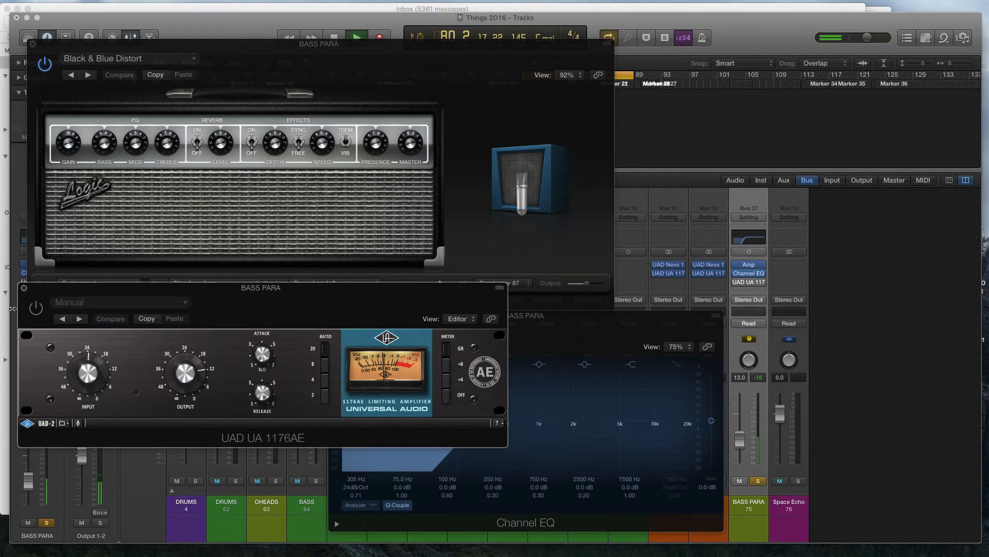
pyautogui.click(38, 308)
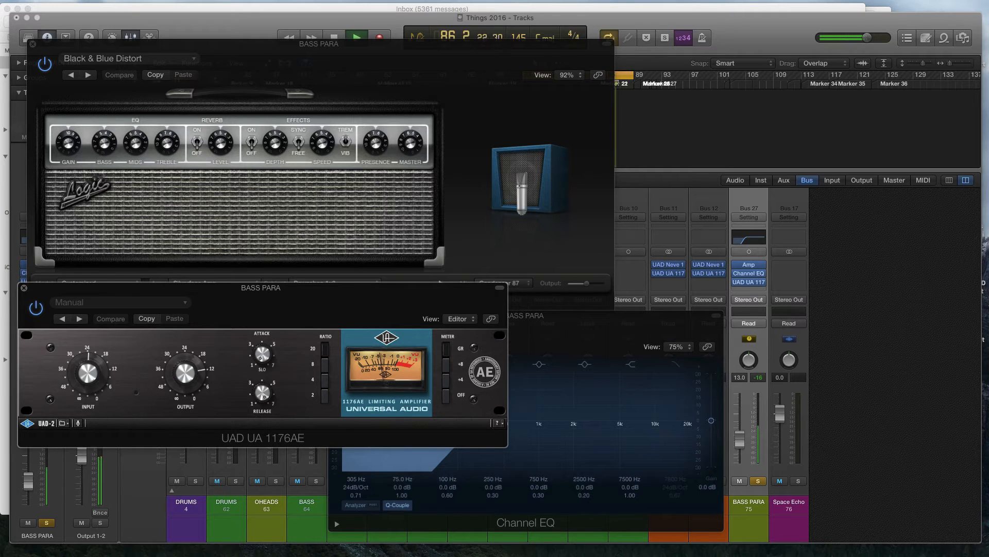
# Step: Stop playback, unsolo BASS PARA and close its three plug-in windows
pyautogui.press('space')
pyautogui.click(922, 377)
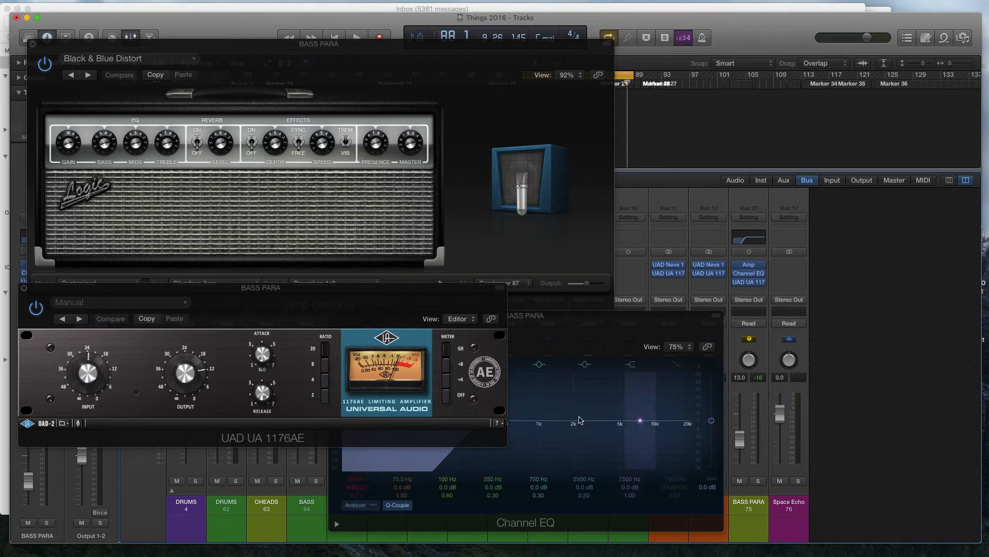
pyautogui.click(24, 288)
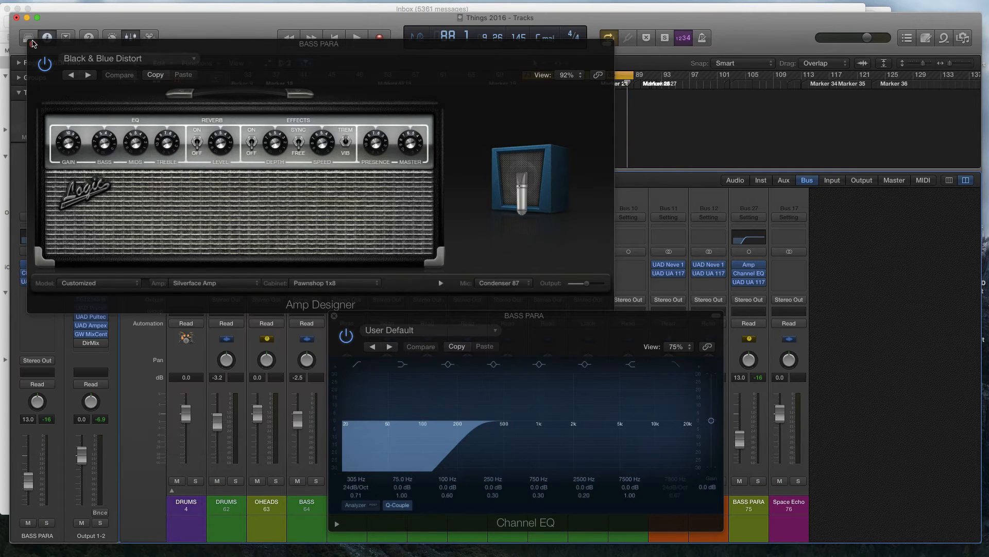
pyautogui.click(30, 42)
pyautogui.click(334, 315)
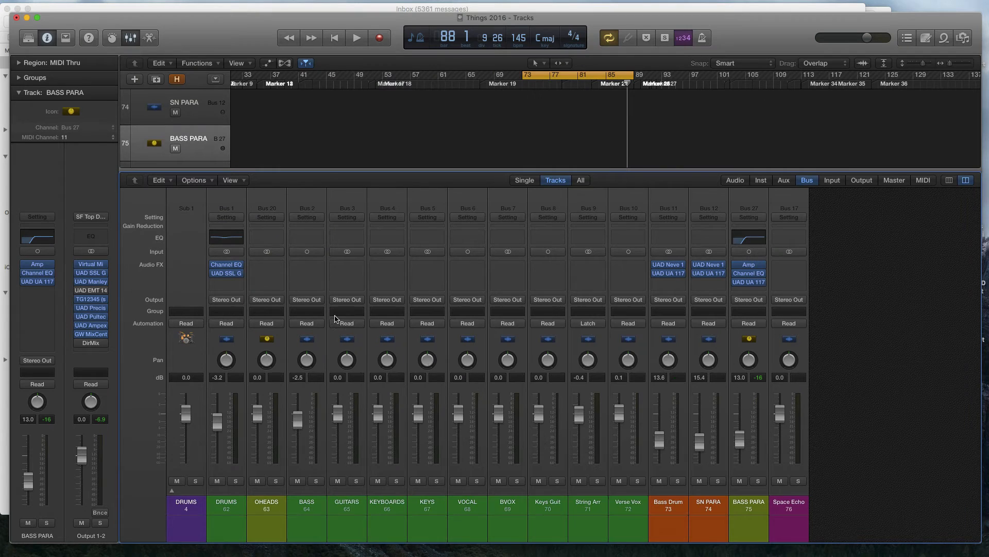
# Step: Pull the BASS PARA fader fully down, start playback and blend the bus back in at -15.0 dB
pyautogui.moveTo(742, 441); pyautogui.dragTo(741, 463)
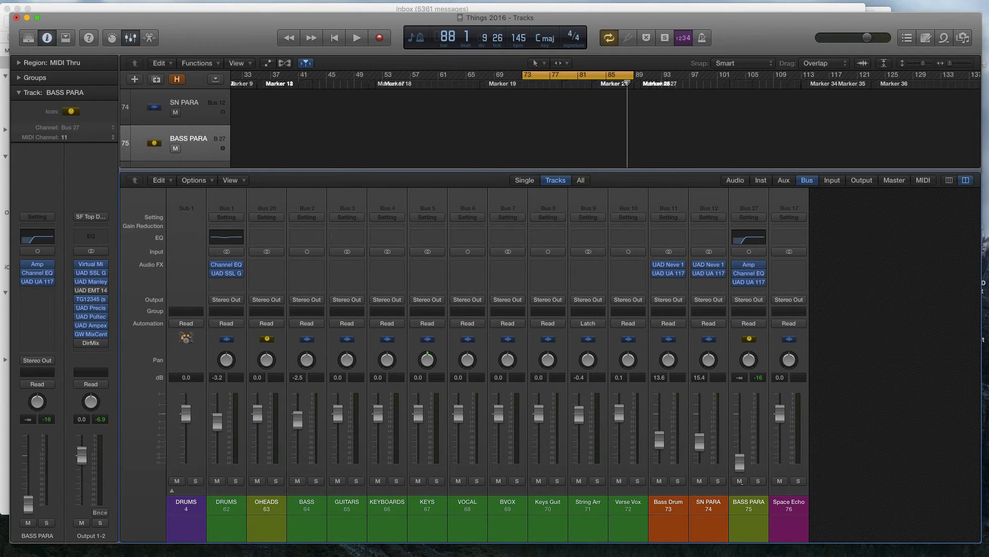
pyautogui.press('space')
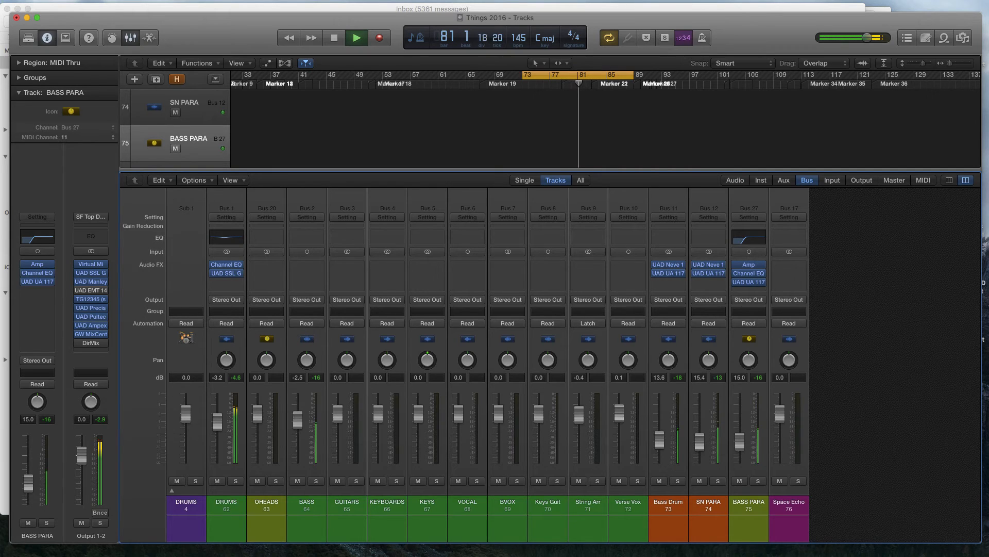
# Step: Compare the mix with and without BASS PARA by toggling its mute during playback, leaving it unmuted, and stop
pyautogui.click(740, 482)
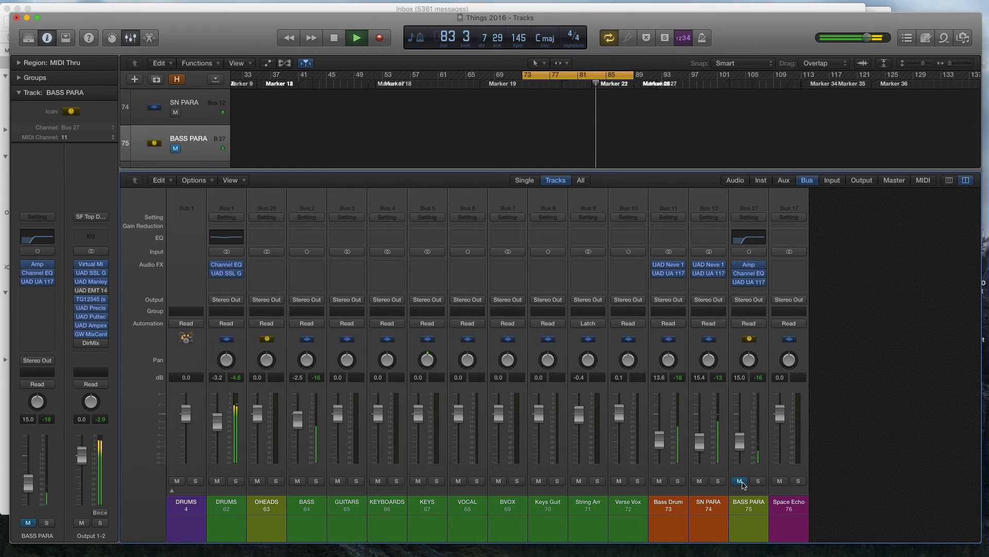
pyautogui.click(742, 482)
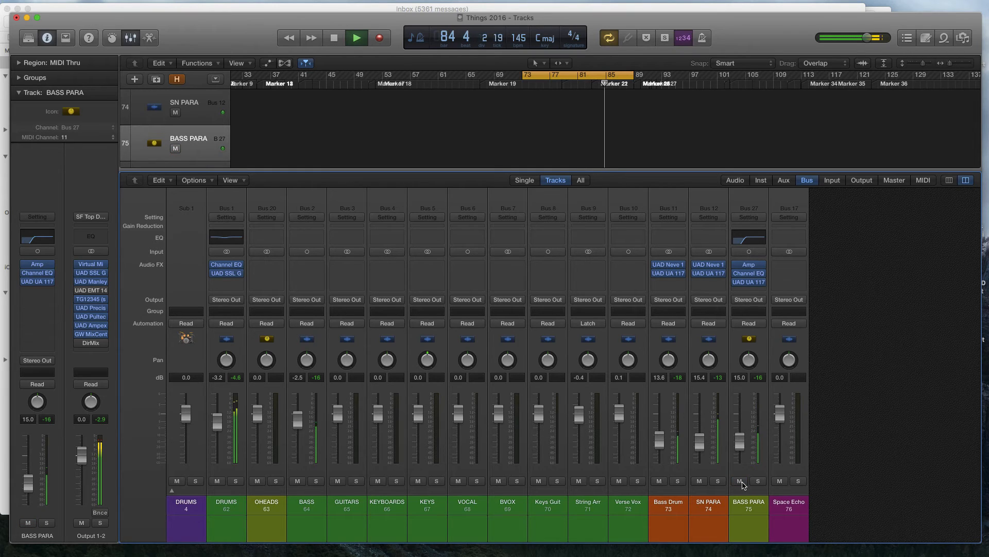
pyautogui.click(741, 480)
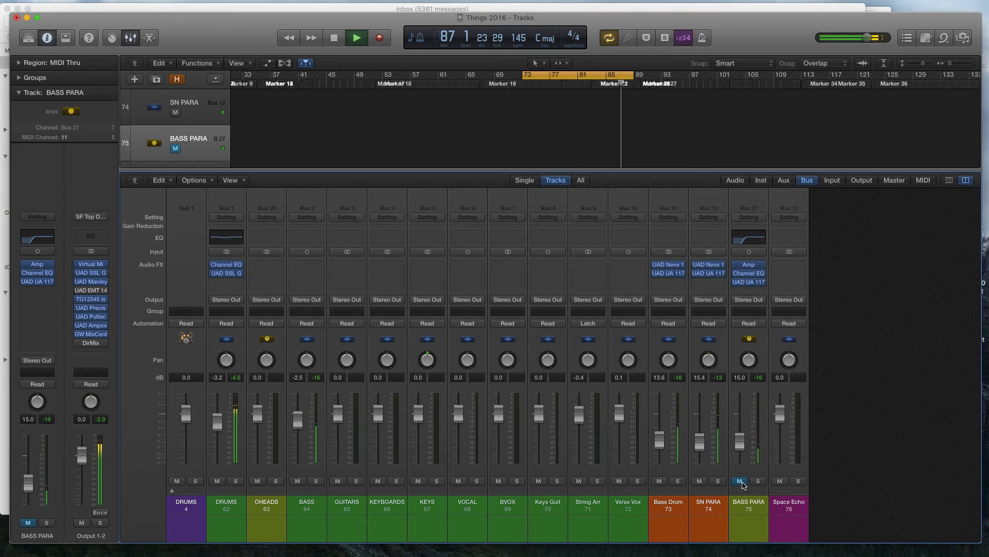
pyautogui.click(741, 481)
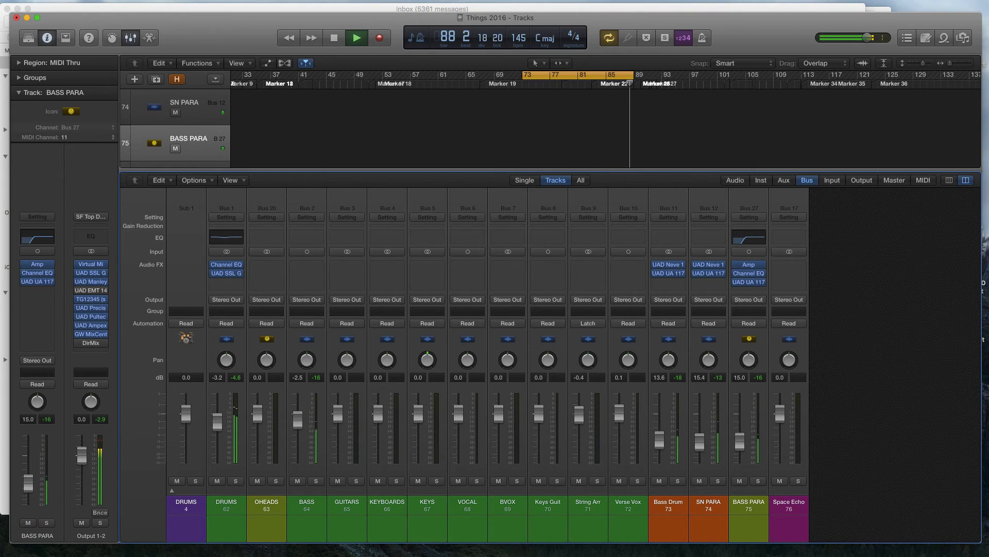
pyautogui.press('space')
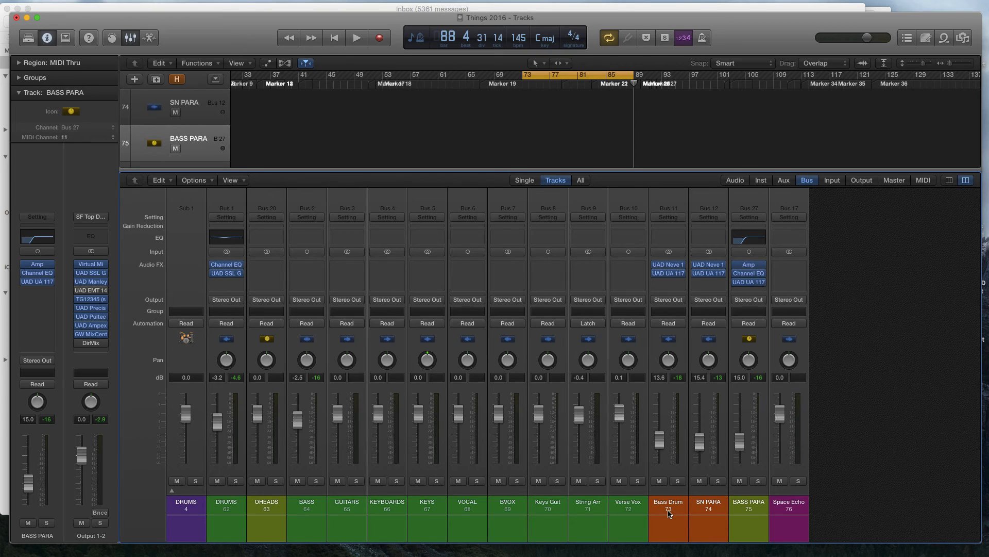
# Step: Select the Bass Drum, SN PARA and BASS PARA buses and toggle their mutes together during playback to compare the mix
pyautogui.moveTo(668, 512); pyautogui.dragTo(747, 514)
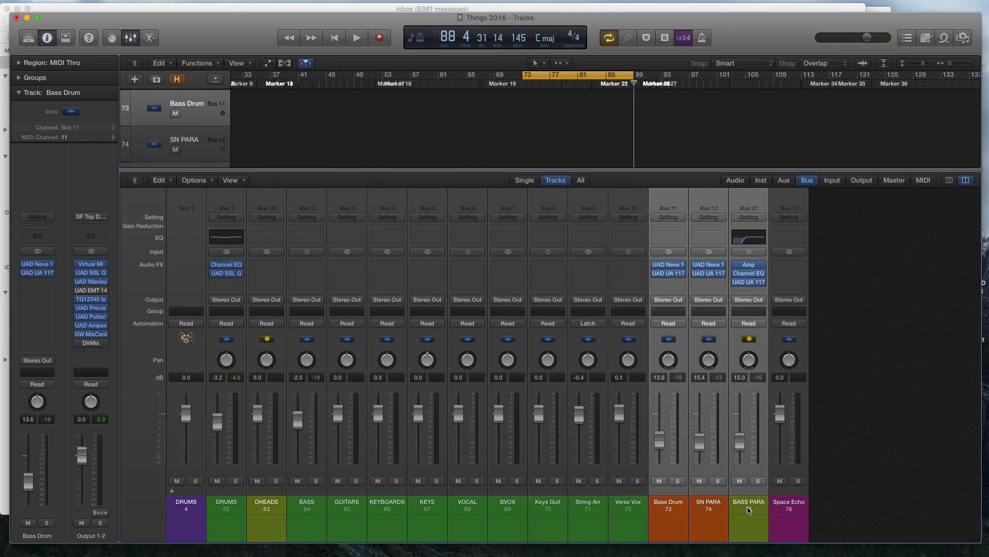
pyautogui.press('space')
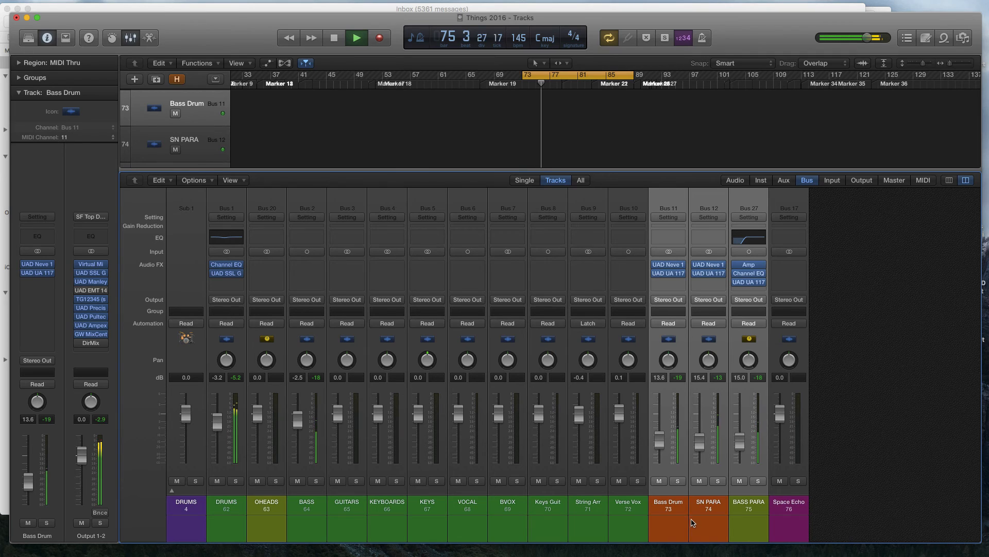
pyautogui.click(659, 480)
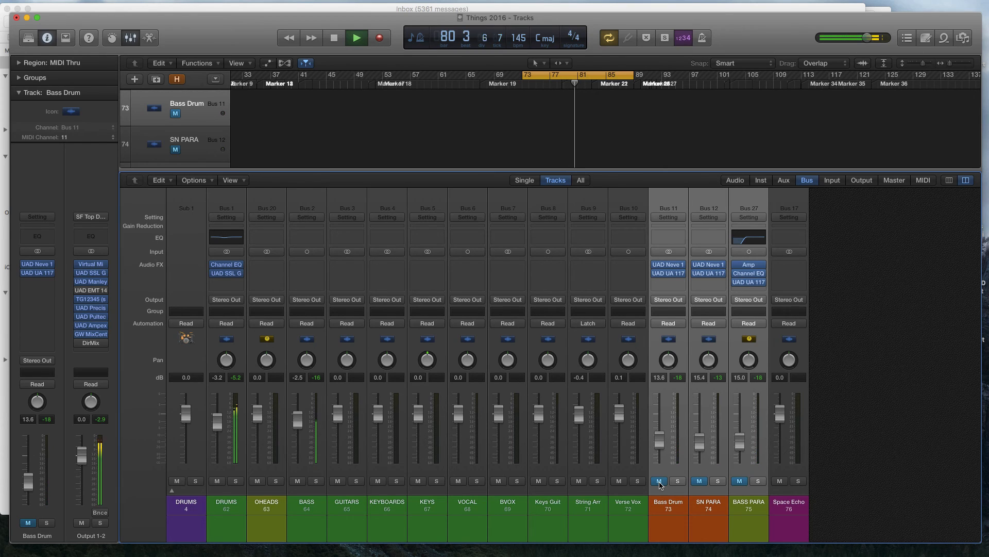
pyautogui.click(660, 481)
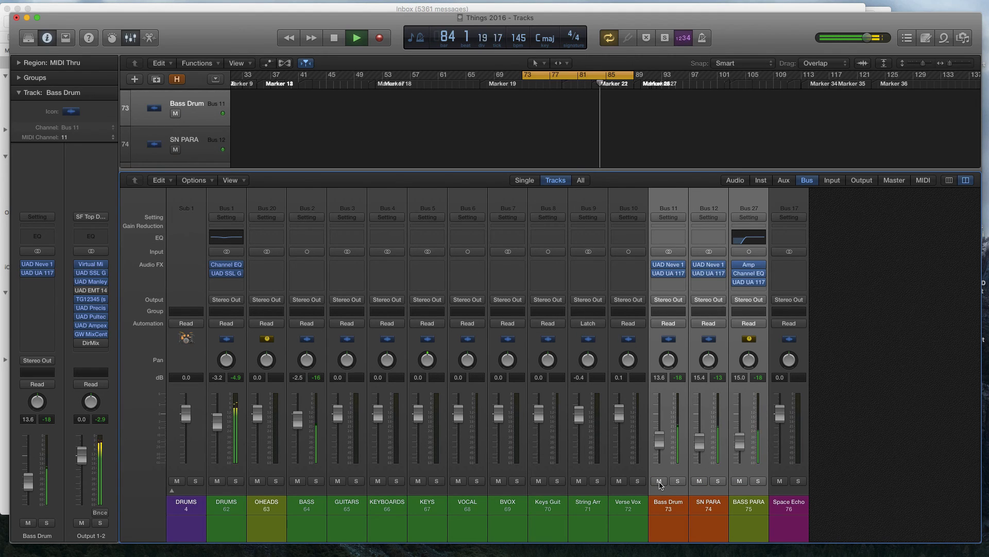
pyautogui.click(659, 481)
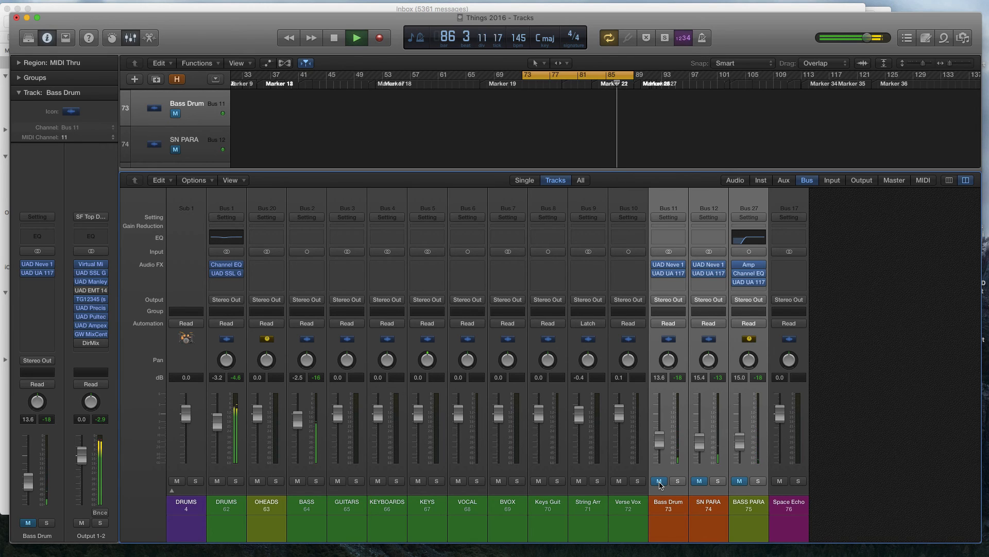
pyautogui.click(660, 480)
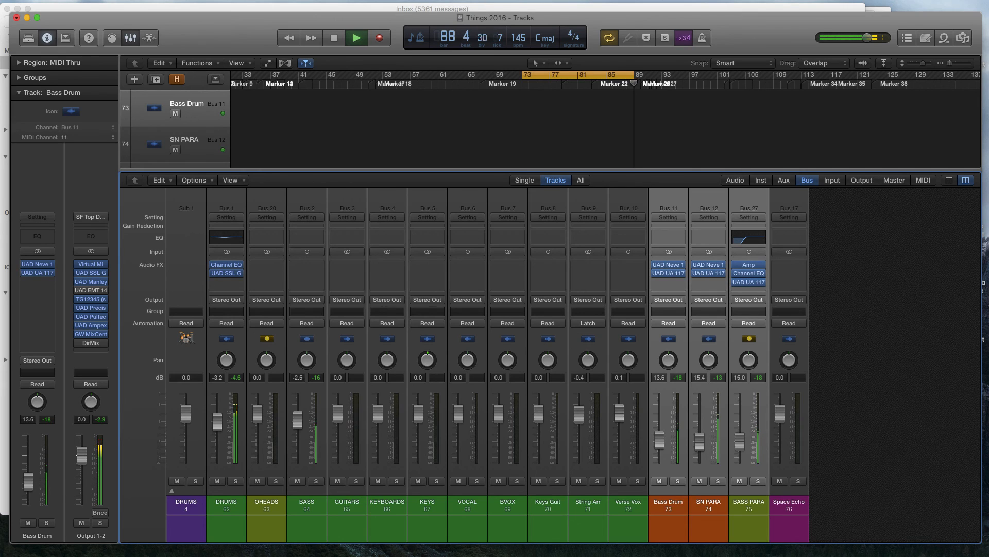
pyautogui.press('space')
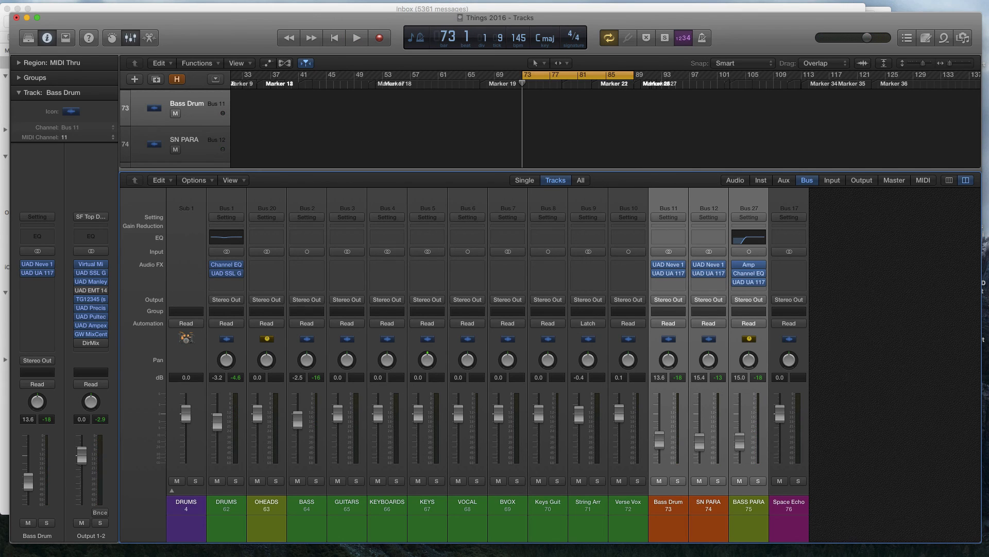